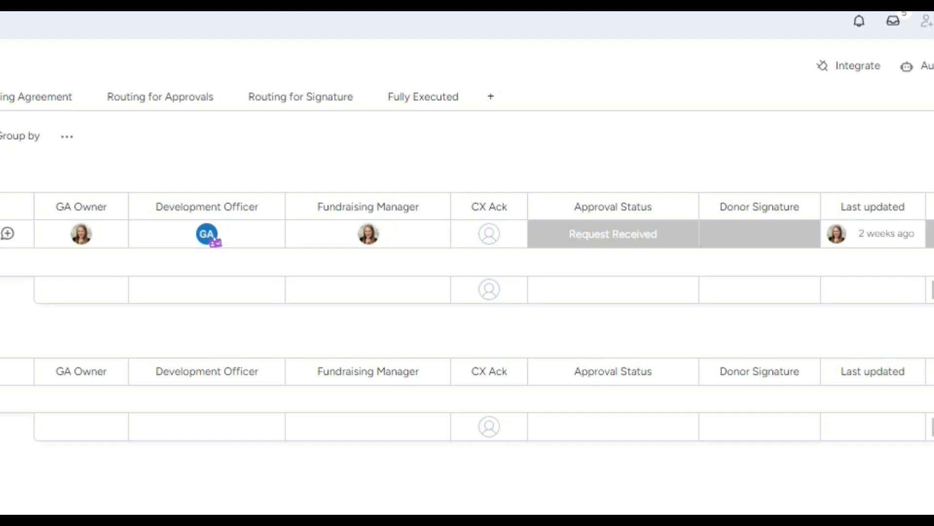
Set the endowed scholarship's approval status to Drafting Agreement and open the item from the automation notification.
left_click(683, 241)
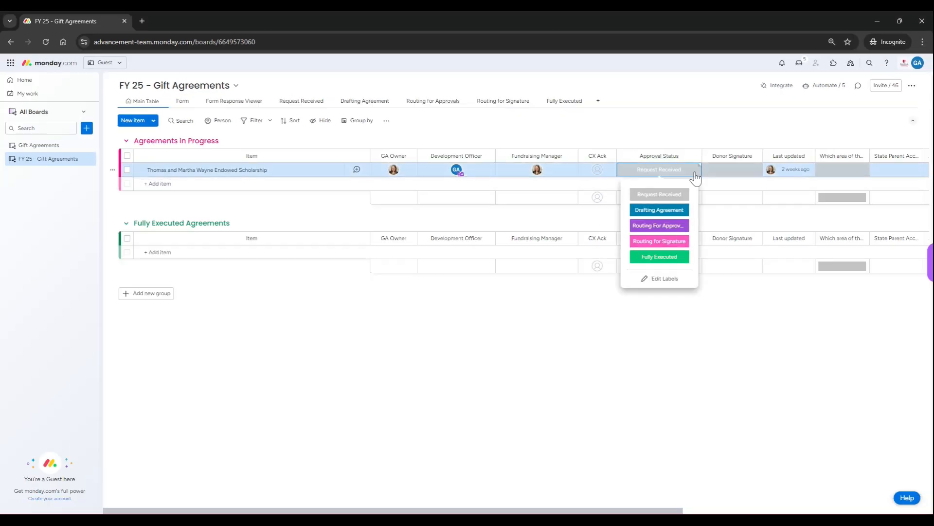
left_click(684, 210)
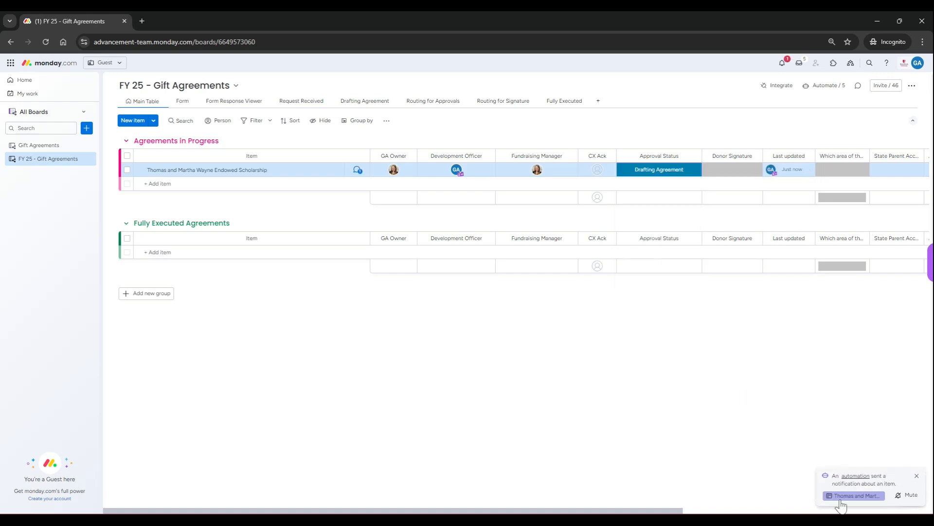
left_click(840, 501)
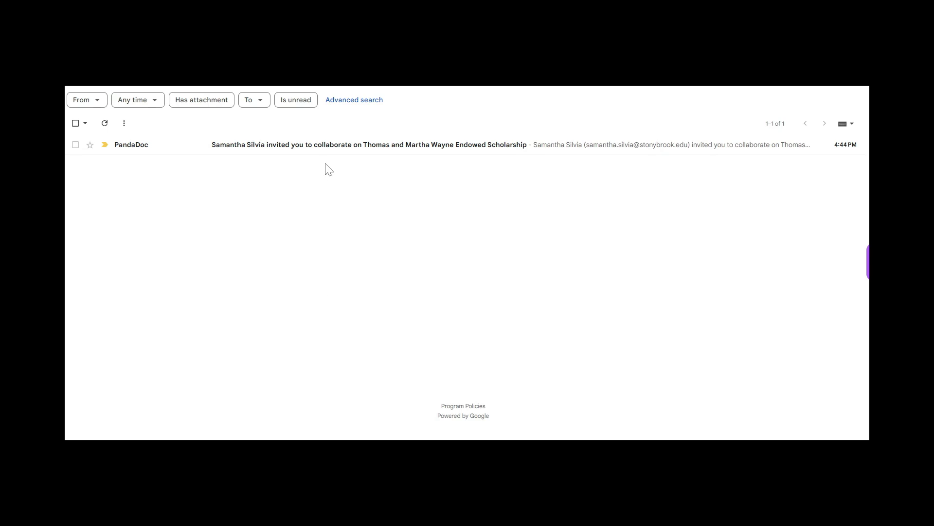
Open the agreement from the PandaDoc collaboration invitation e-mail and read through its purpose, funding, investment and administration sections.
left_click(318, 145)
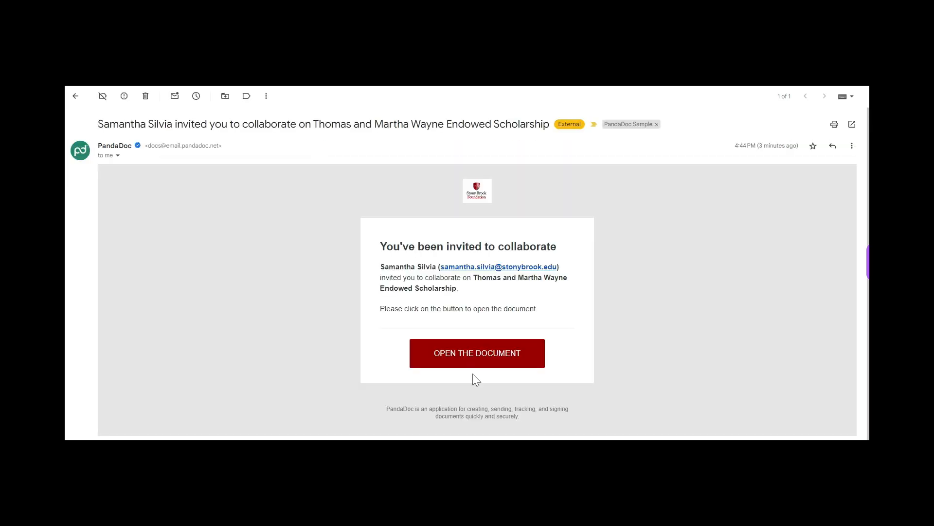
left_click(462, 366)
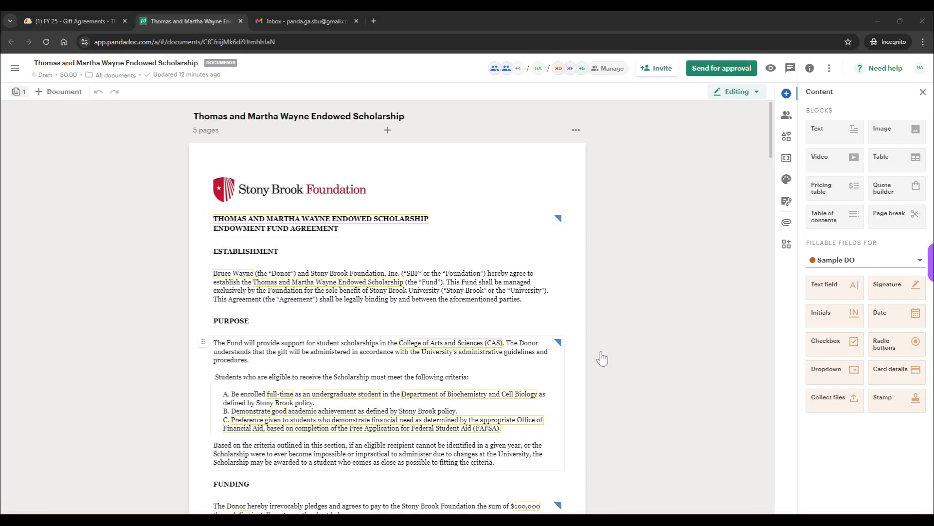
left_click(723, 321)
scroll(575, 305, "down", 3)
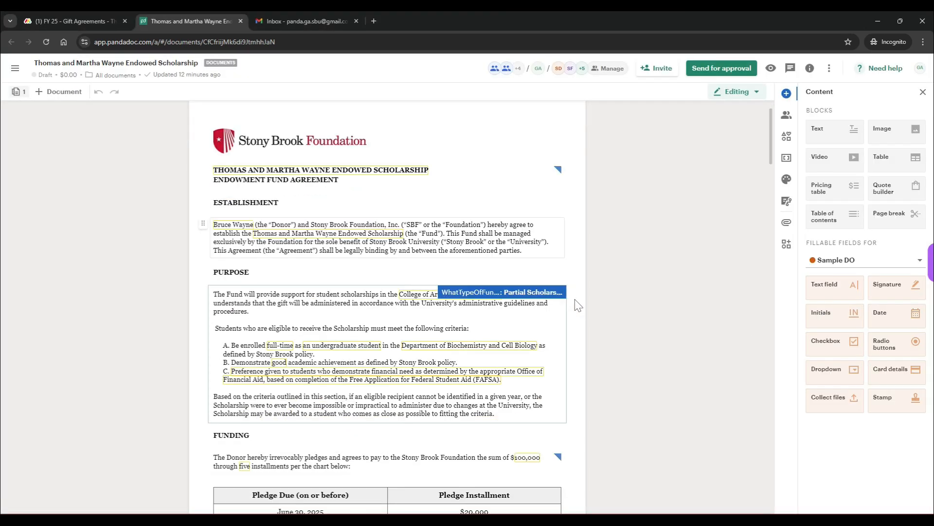
scroll(631, 313, "down", 5)
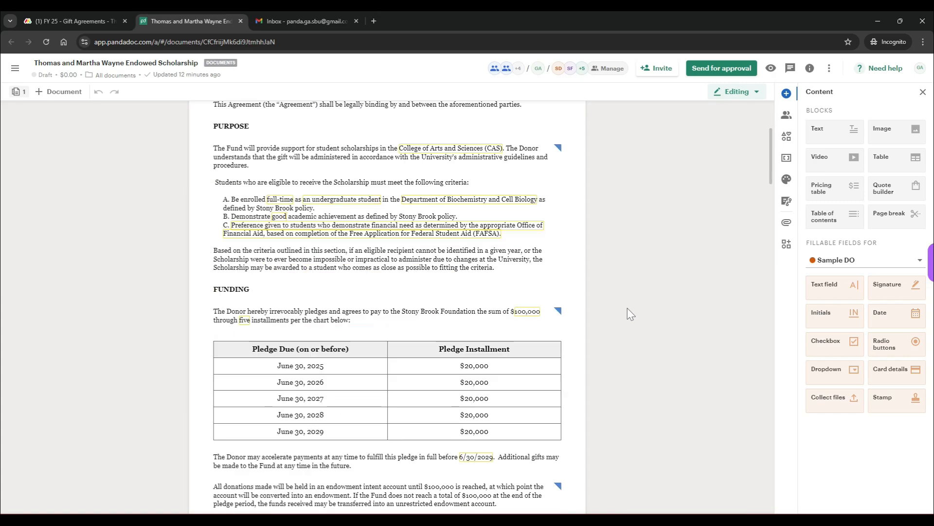
scroll(631, 313, "down", 7)
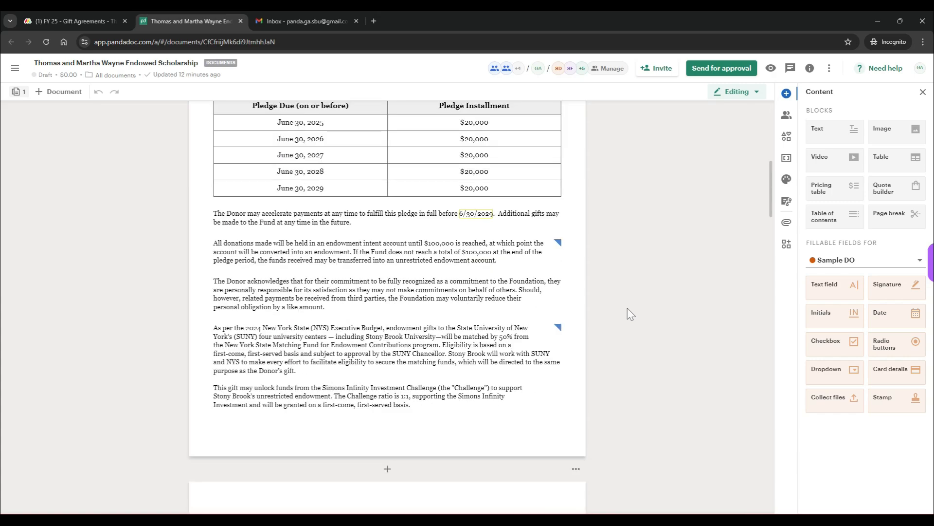
scroll(631, 313, "down", 5)
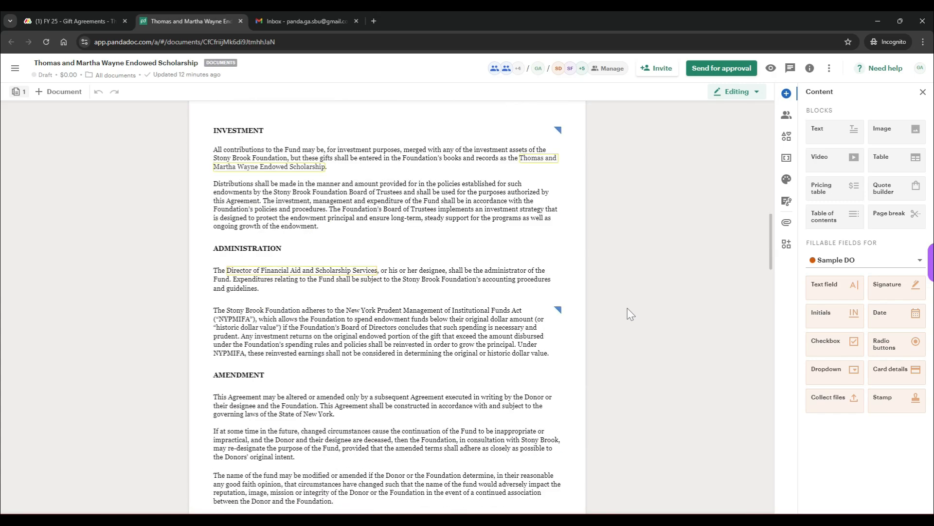
scroll(632, 313, "up", 7)
scroll(631, 314, "up", 8)
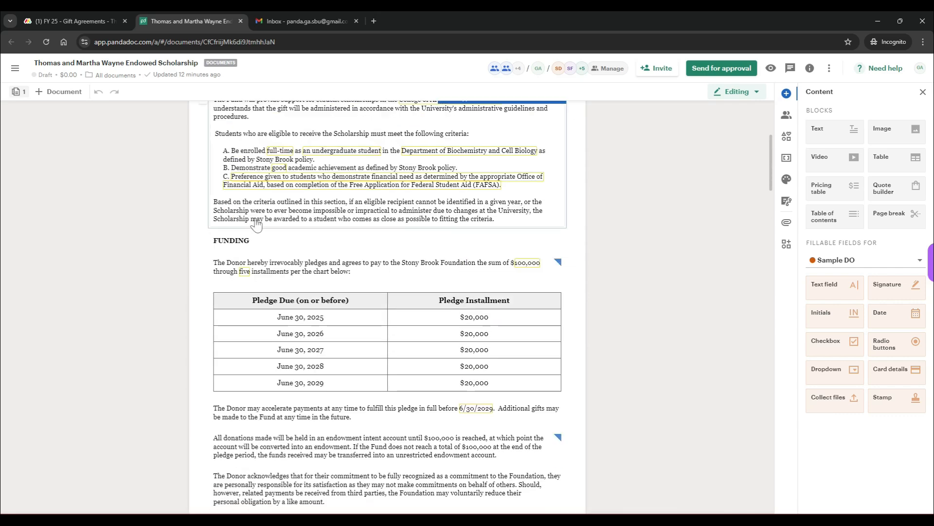
Post a private comment on the FUNDING heading that mentions the inviting colleague: "- The Donor is thinking about changing the payment schedule.".
left_click(230, 240)
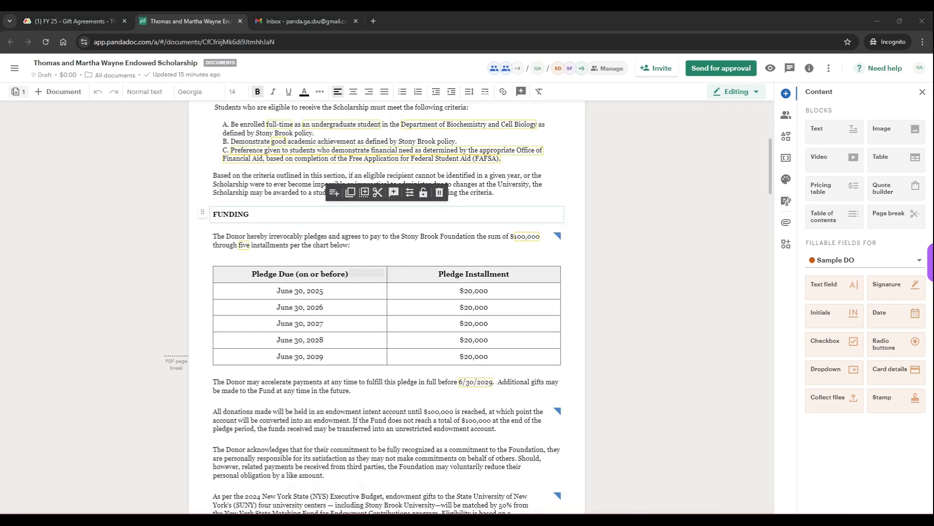
double_click(231, 214)
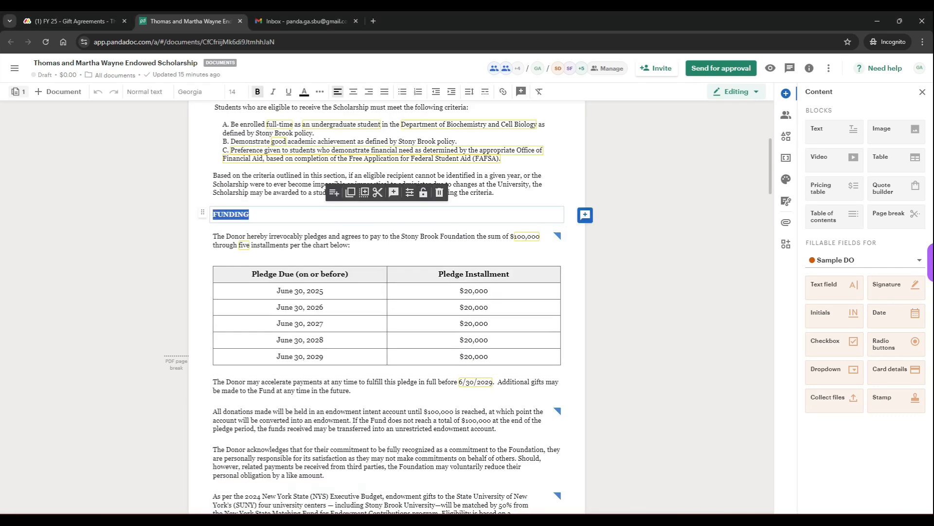
left_click(585, 215)
type("@")
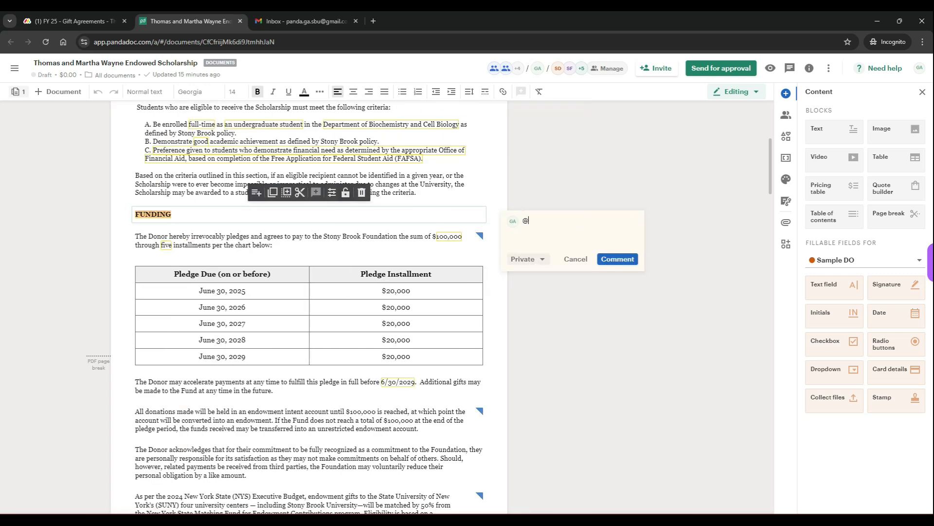
type("Samantha")
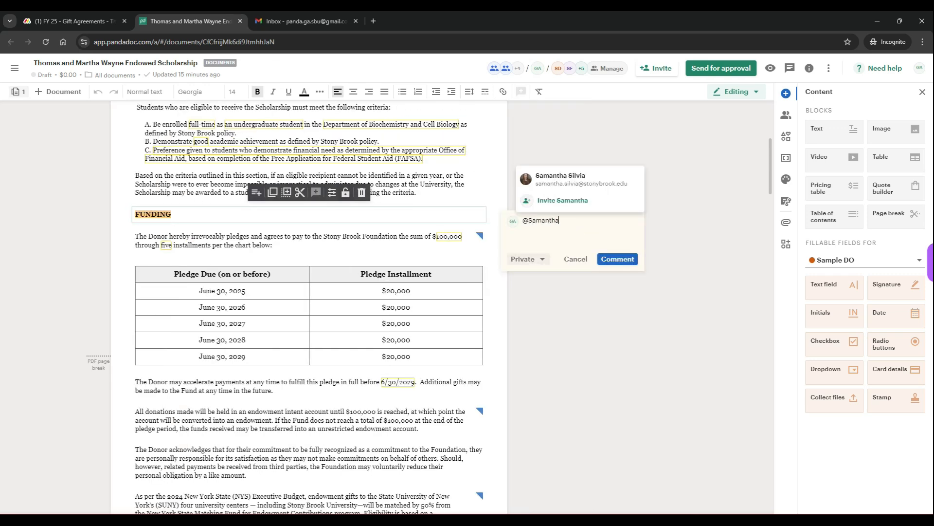
left_click(582, 179)
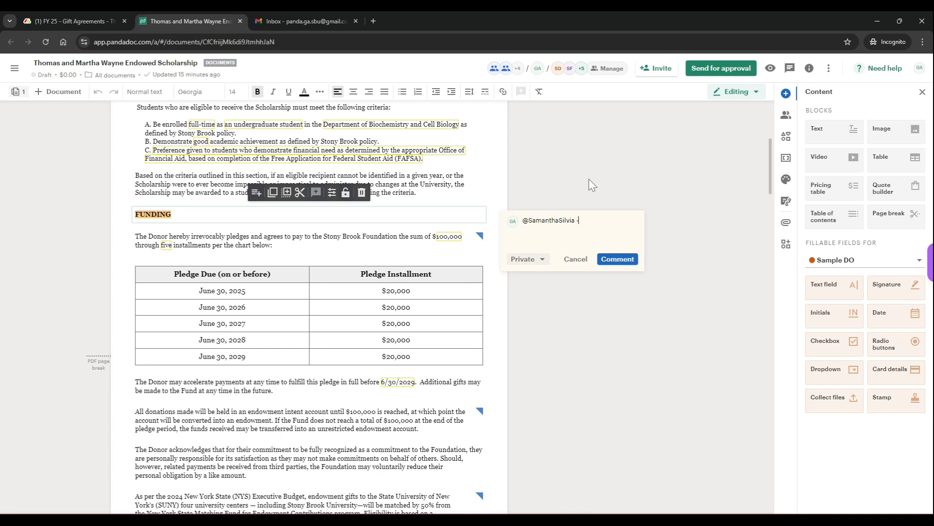
type("- The Donor is thinking about changing the p")
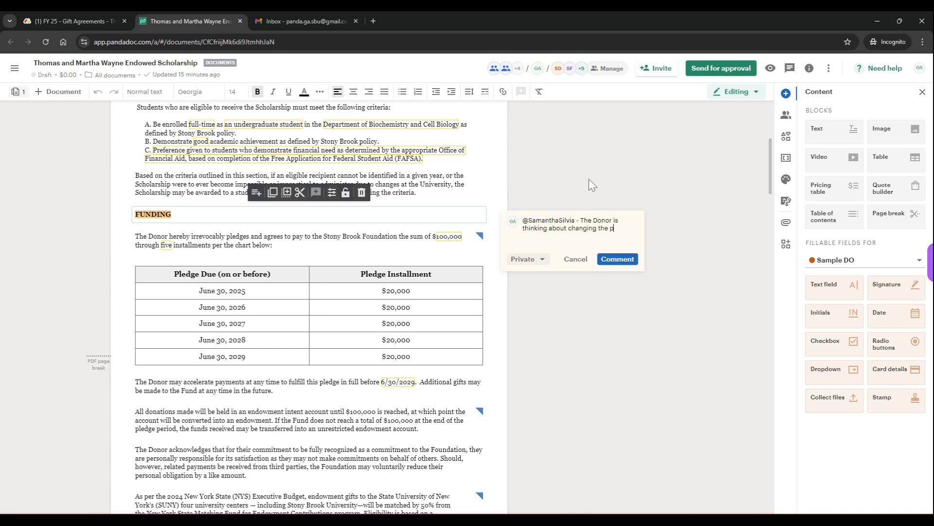
type("ayment schedule.")
left_click(618, 258)
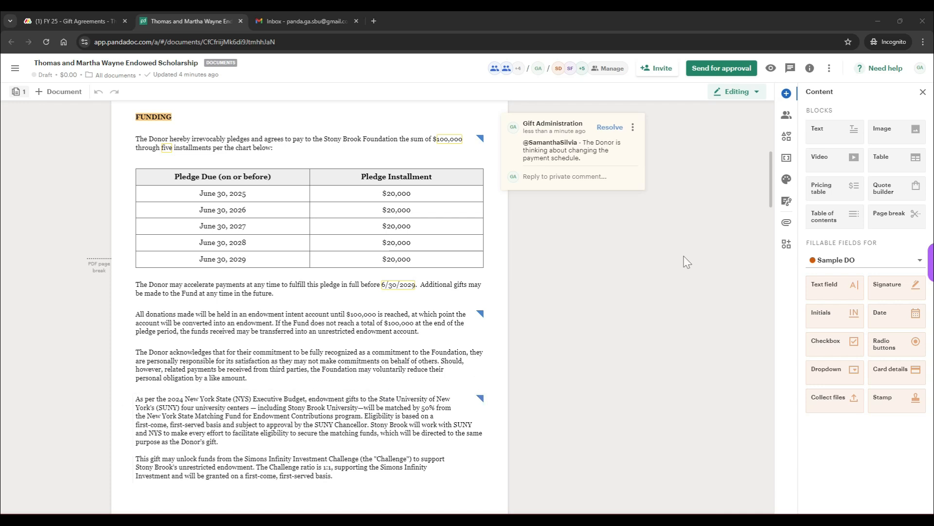
Download the scholarship agreement as a .pdf file.
left_click(829, 69)
mouse_move(755, 233)
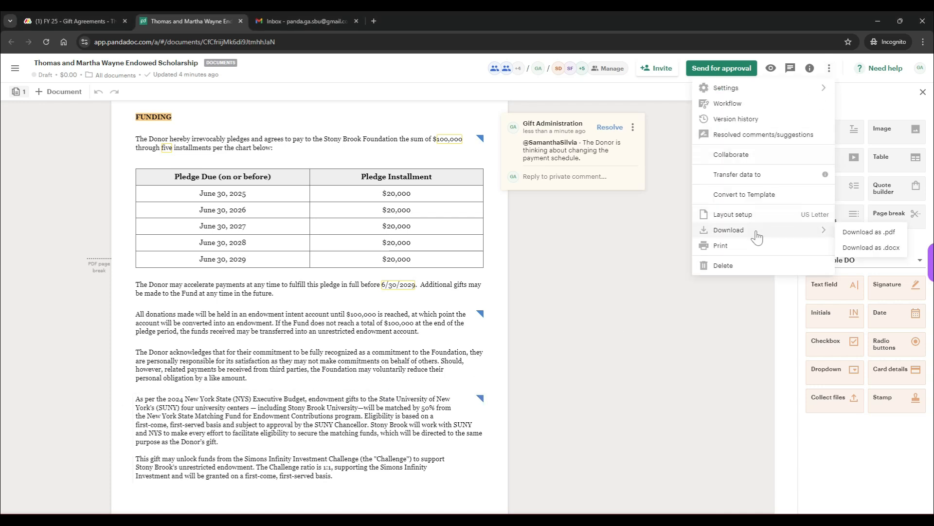
left_click(867, 233)
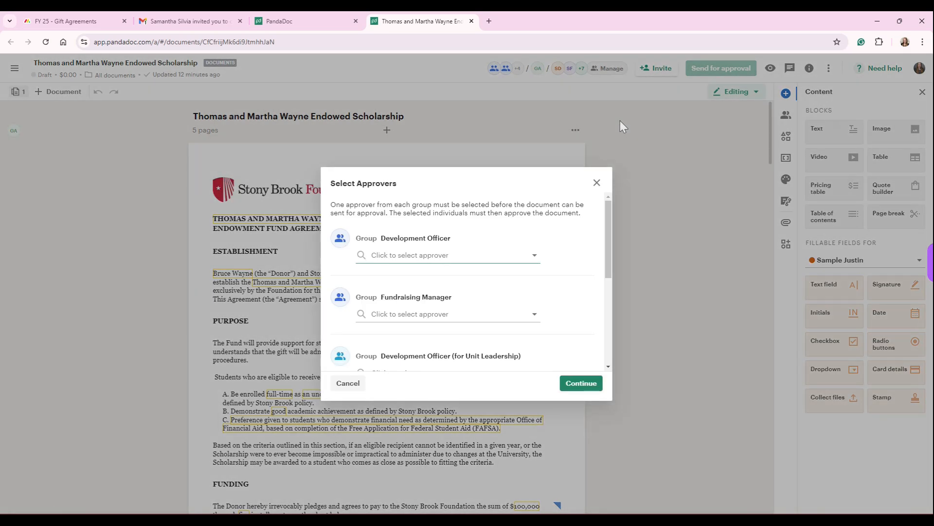
Select Gift Administration as approver for Development Officer and Development Officer (for Unit Leadership), and a colleague for Fundraising Manager.
left_click(520, 257)
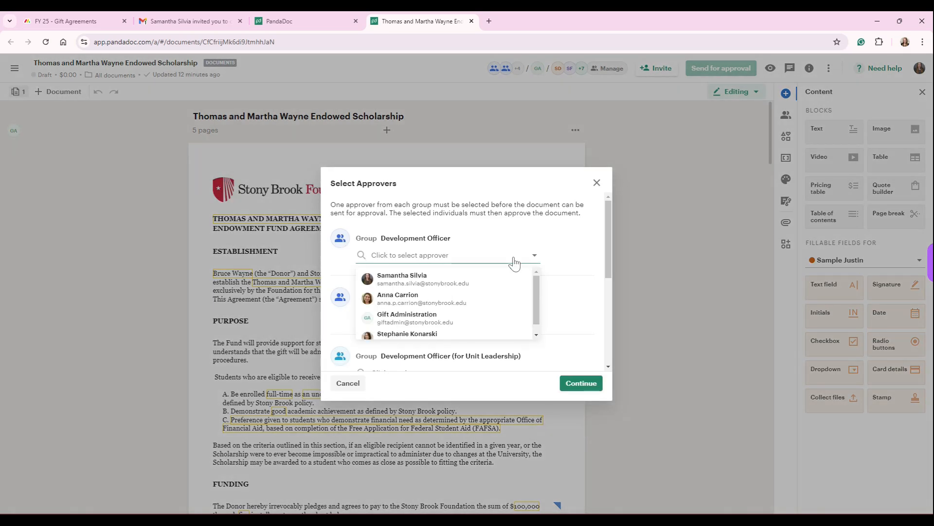
left_click(454, 317)
left_click(453, 313)
left_click(477, 308)
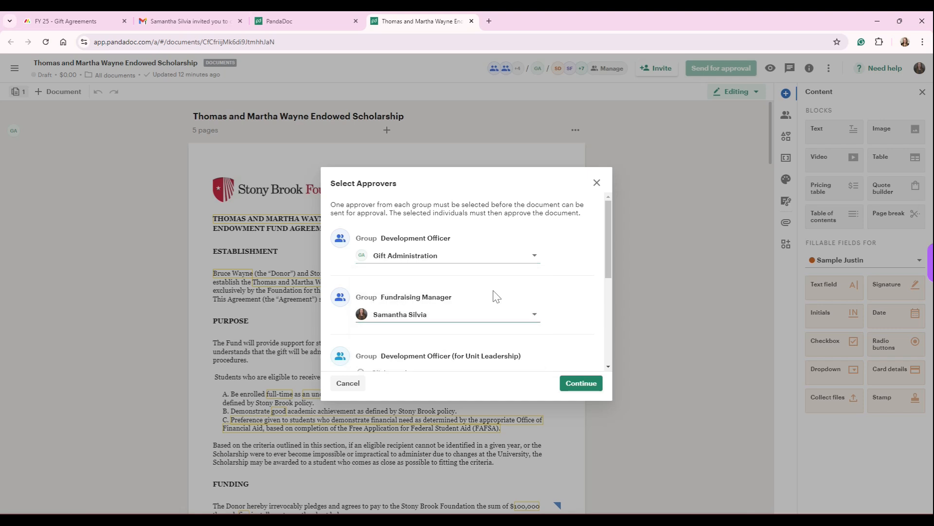
scroll(446, 321, "down", 2)
left_click(406, 276)
left_click(407, 337)
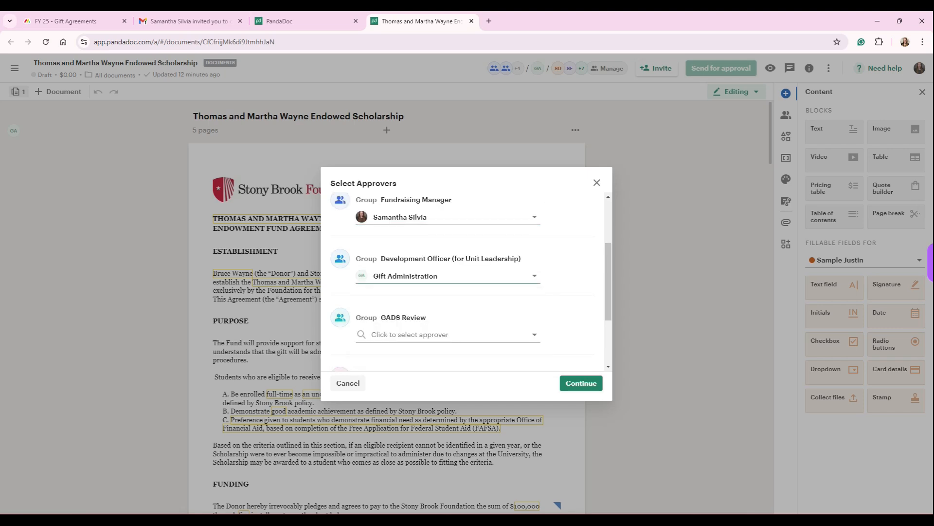
Select Gift Administration for GADS Review and approvers for VP Review and Gift Administration Team, then continue and paste the approval request message.
scroll(487, 302, "down", 1)
left_click(454, 291)
scroll(455, 300, "down", 1)
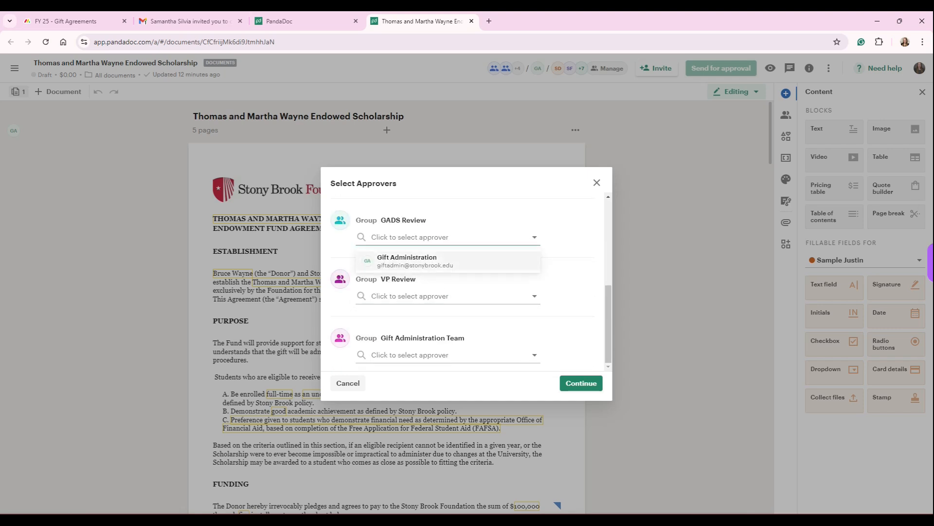
left_click(438, 264)
left_click(441, 296)
left_click(409, 319)
left_click(399, 356)
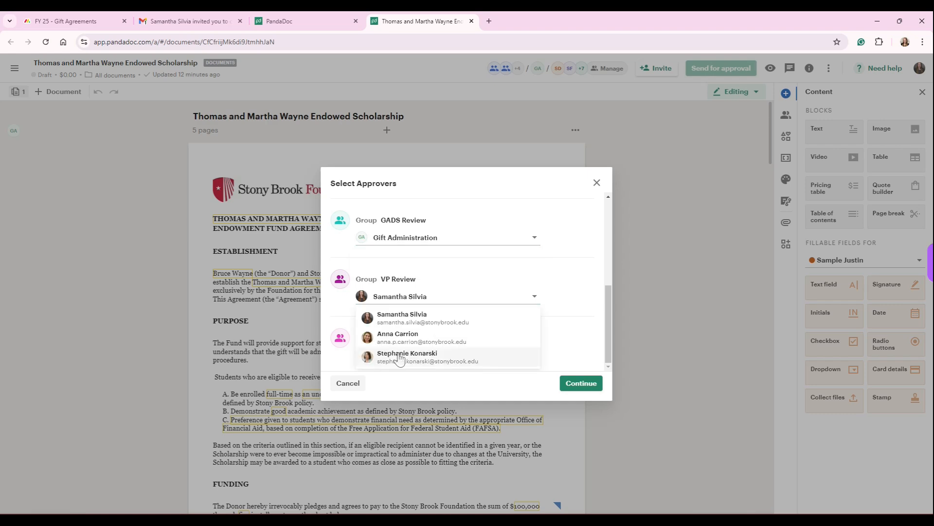
left_click(393, 321)
left_click(568, 383)
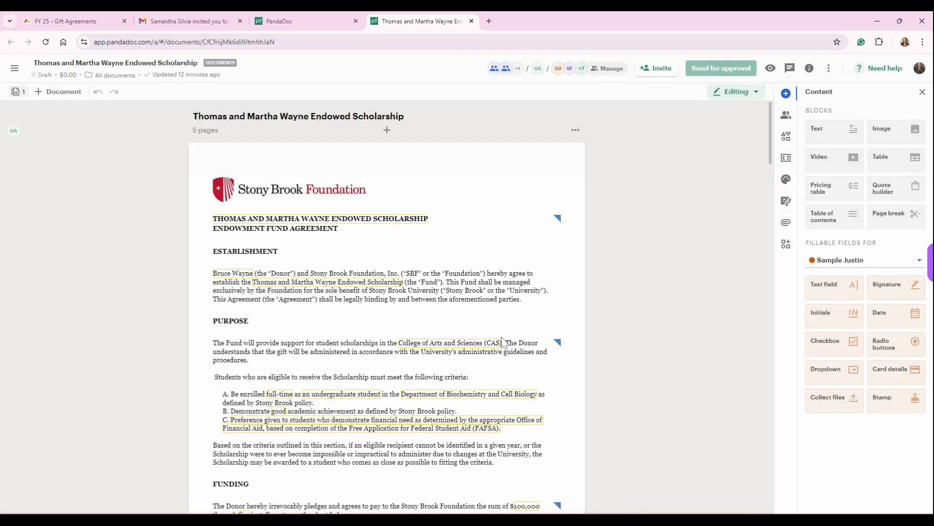
key("ctrl+v")
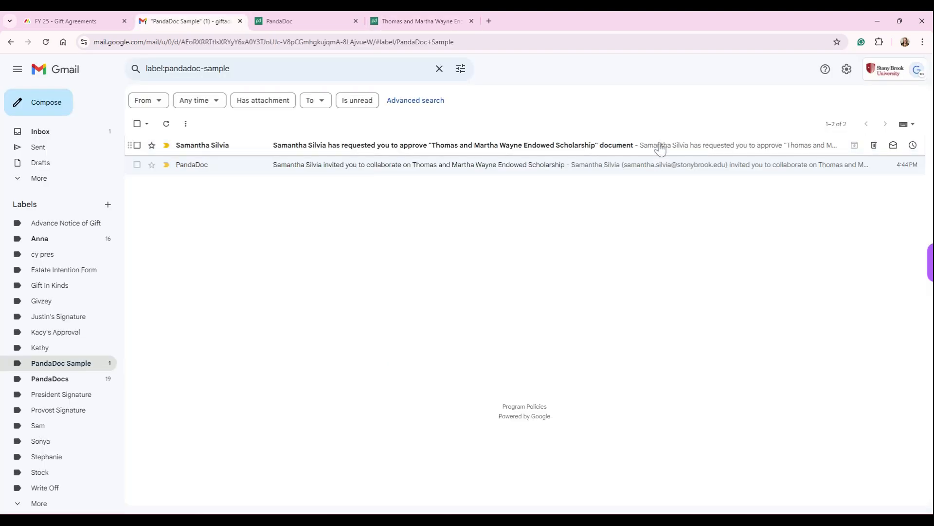
Open the agreement from the approval request e-mail in Gmail and review it through to the signatures section.
left_click(660, 147)
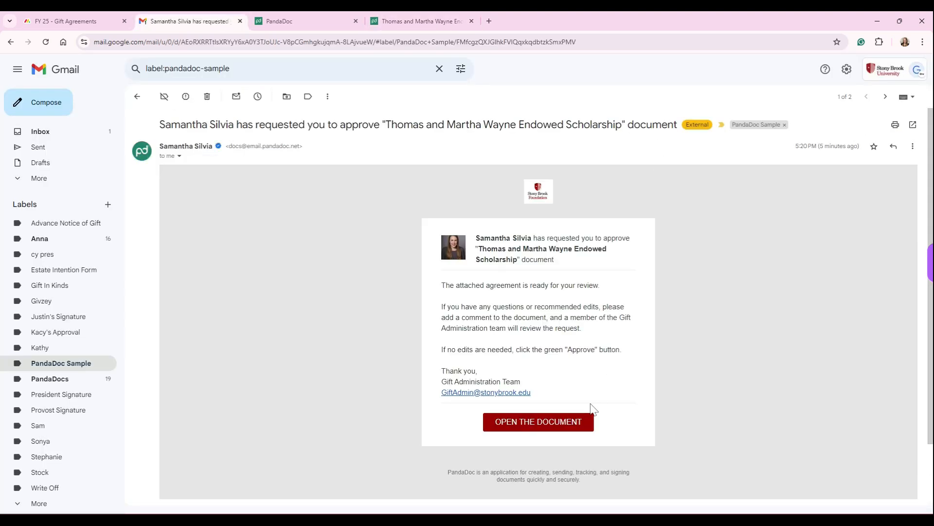
left_click(570, 429)
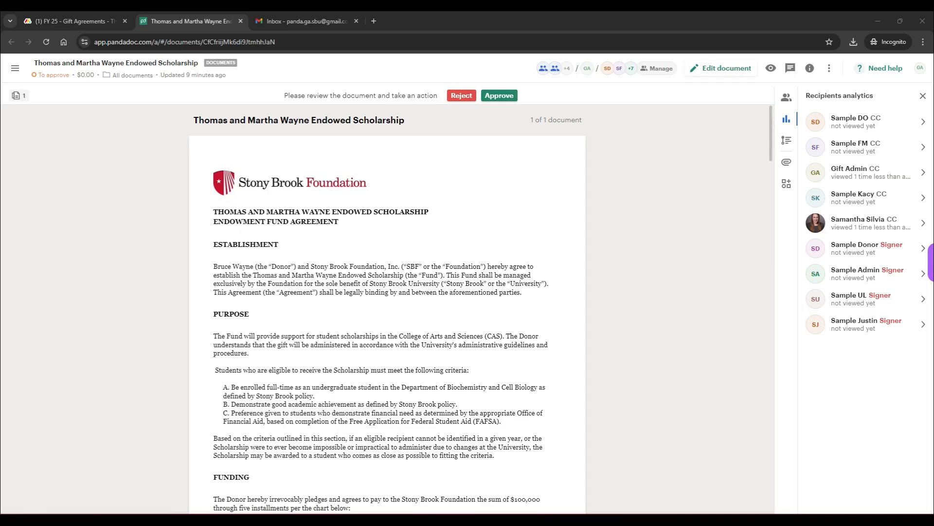
scroll(581, 319, "down", 20)
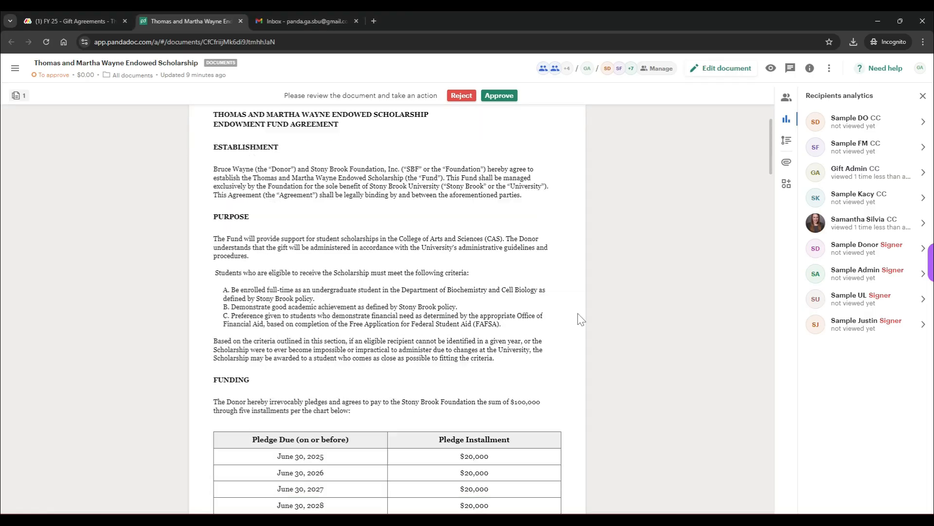
scroll(581, 319, "down", 15)
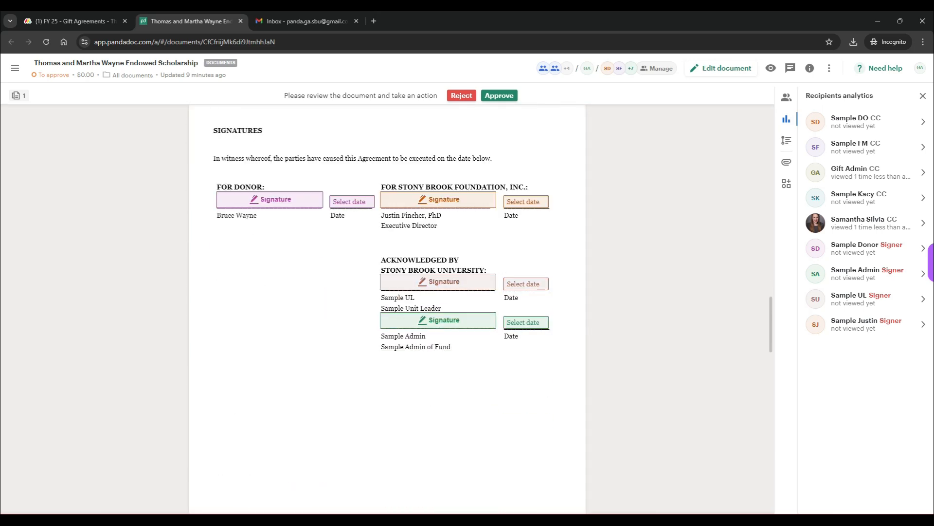
Approve the agreement with an optional message to the requester.
left_click(498, 97)
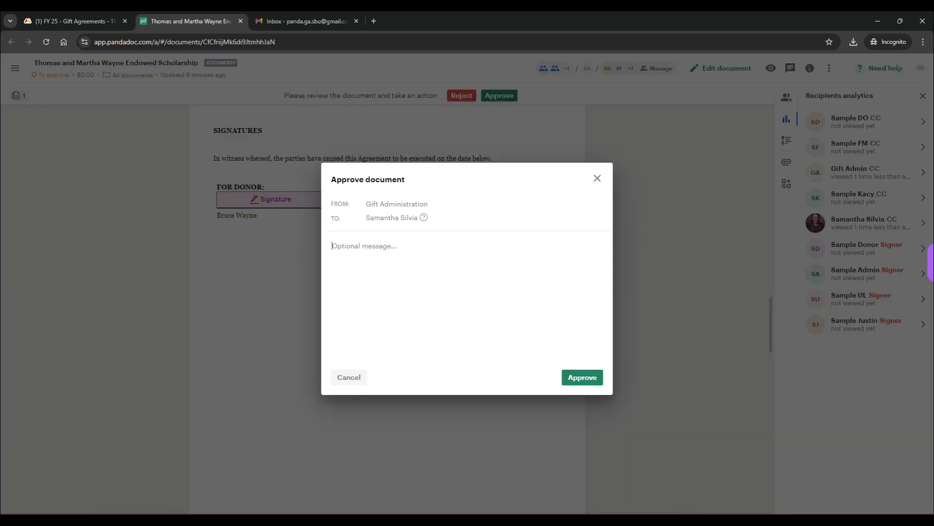
type("Looks good!")
left_click(599, 380)
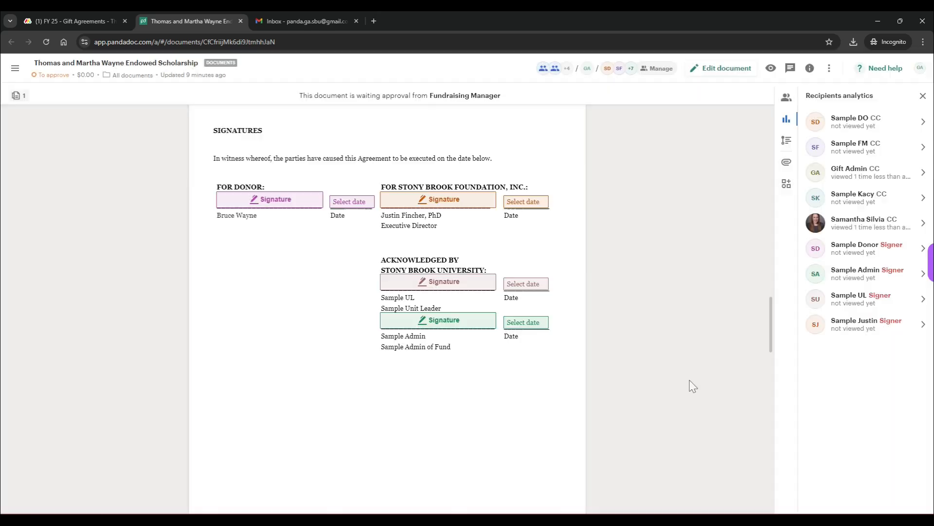
Open the scholarship item's updates in monday.com and copy its secure address for writing updates via email.
left_click(315, 171)
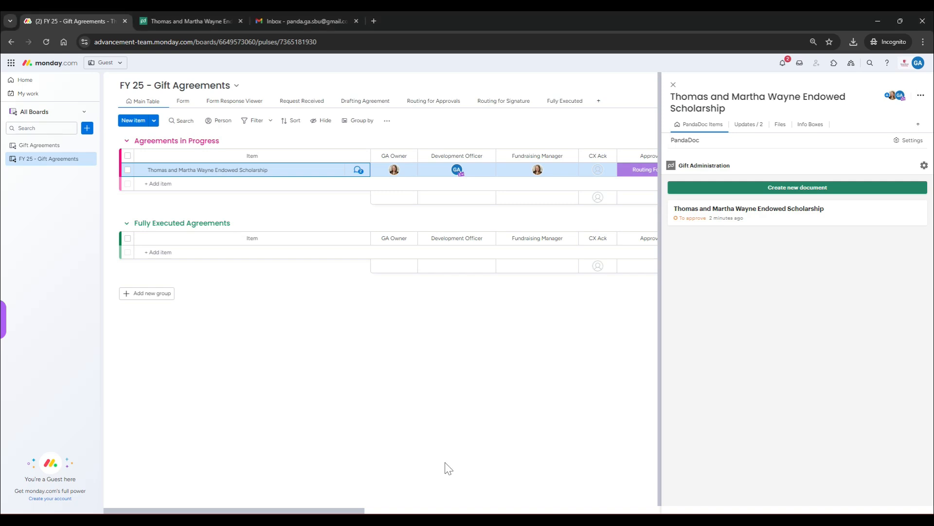
left_click(752, 129)
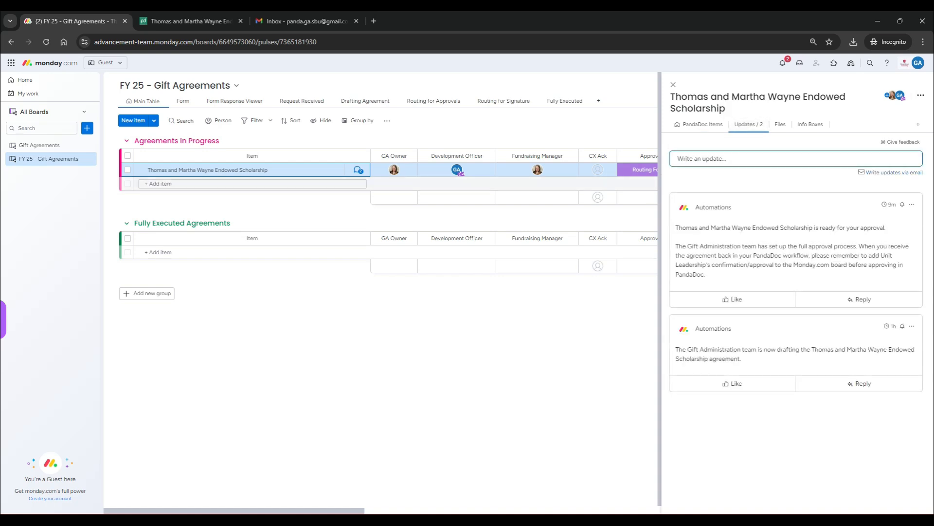
left_click(876, 174)
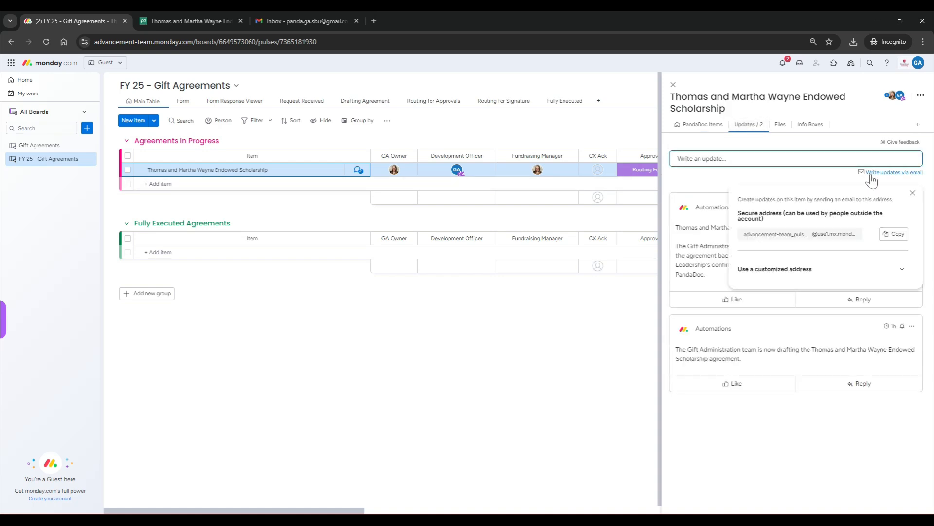
left_click(894, 239)
In the Gmail approval draft to the unit lead, add the copied item update address as a Cc recipient.
left_click(293, 21)
left_click(770, 250)
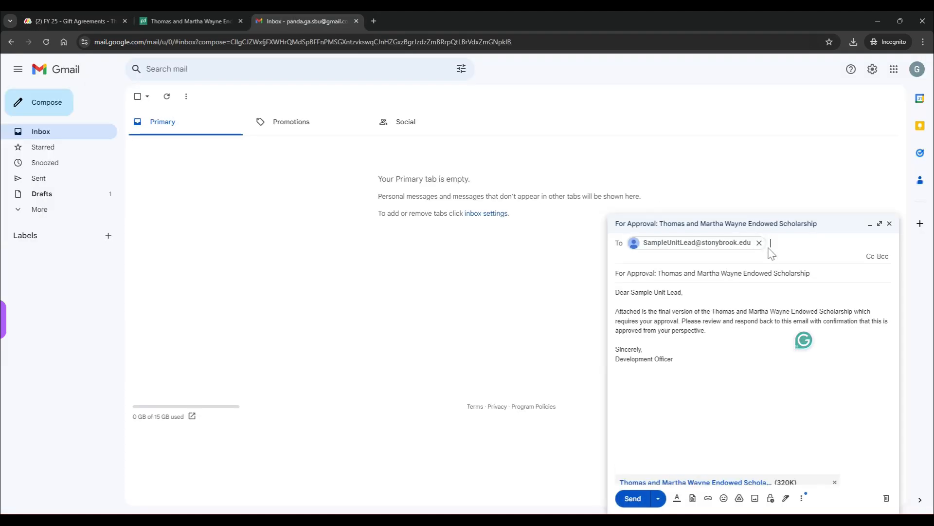
left_click(870, 256)
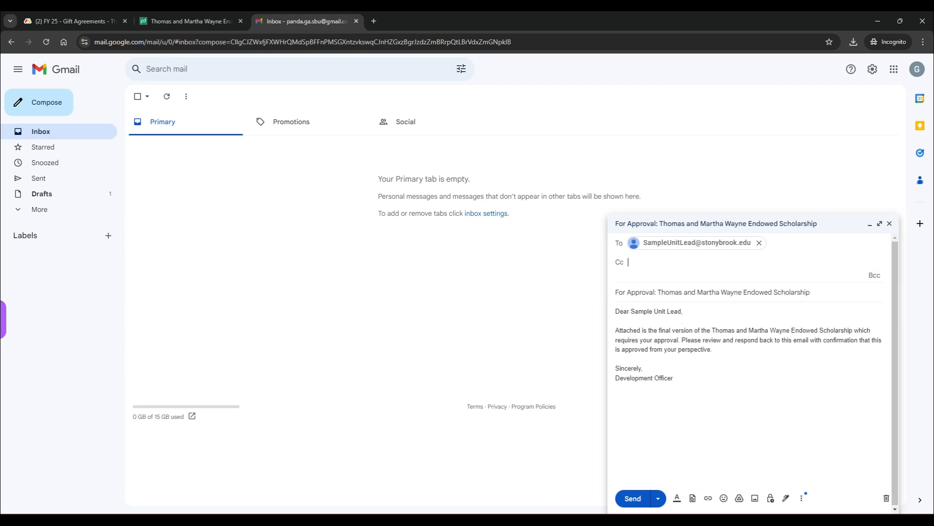
key("ctrl+v")
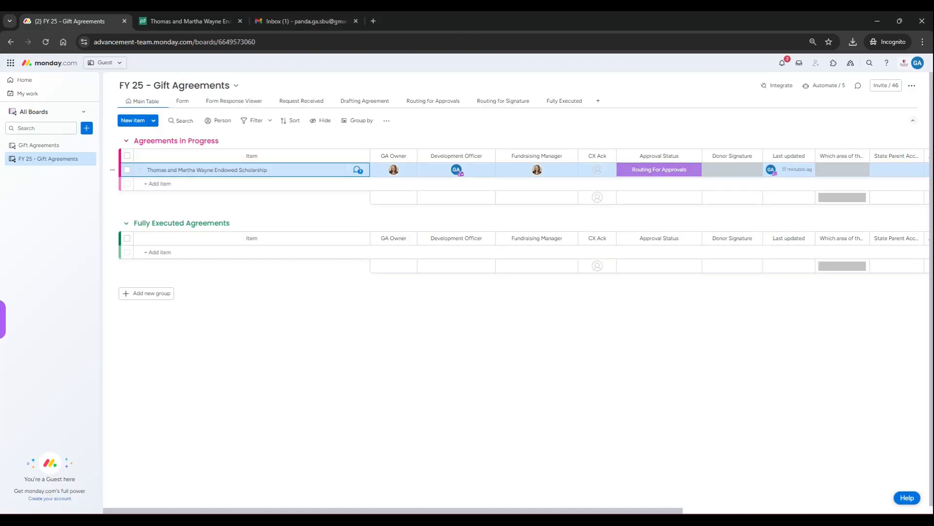
Check the item's e-mailed update in monday.com and approve the PandaDoc agreement with "Unit Leadership approved via email on 9/16 - see Monday for confirmation.".
left_click(359, 170)
left_click(803, 332)
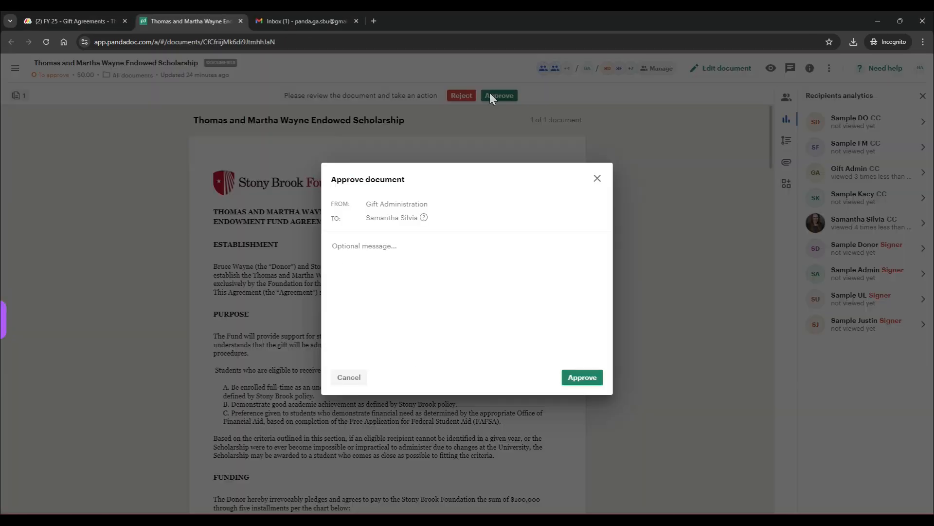
type("Unit Lead")
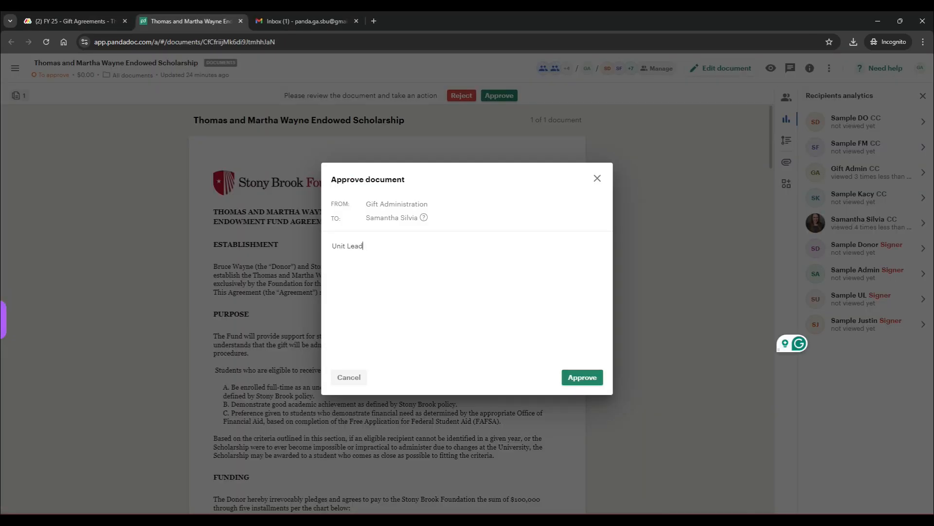
type("ership approved via email on 9/3/24, see Monday for confirmation.")
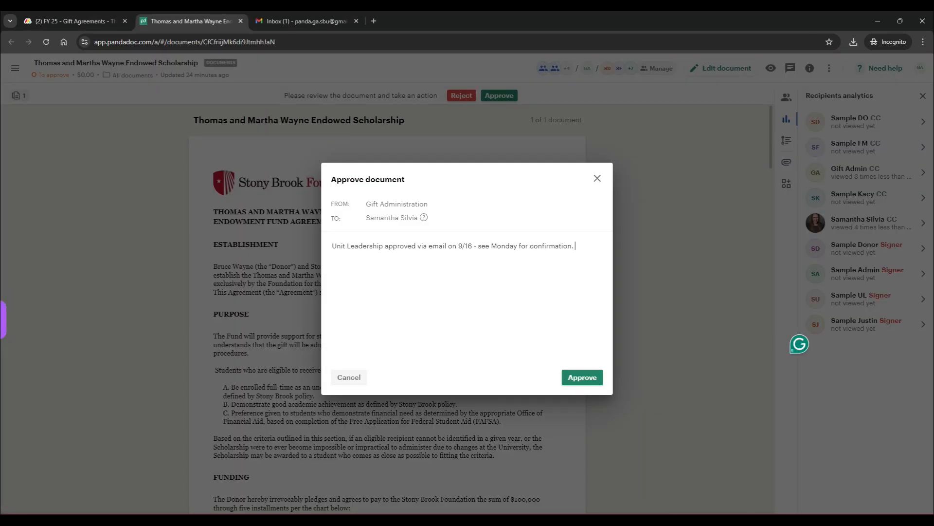
left_click(583, 377)
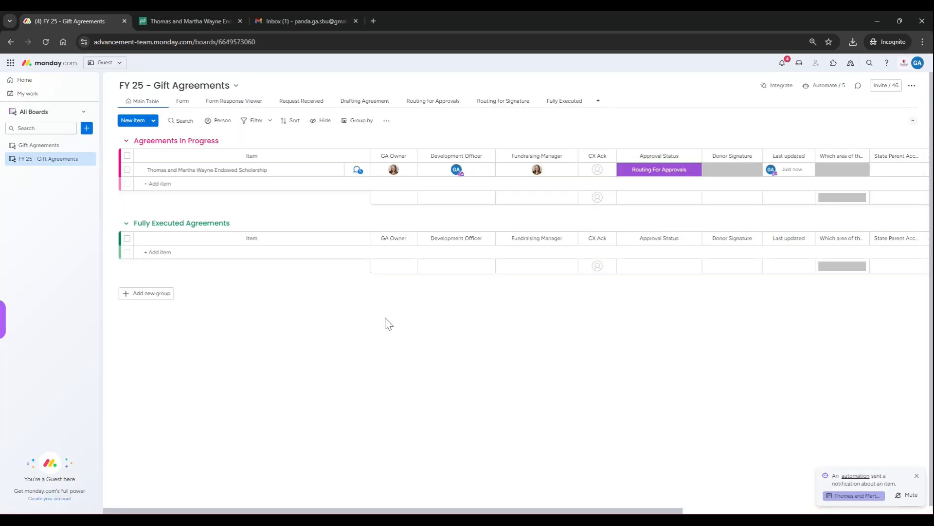
Open the scholarship item on the monday.com board, set its Approval Status to Routing for Signature and close the item pane.
left_click(290, 174)
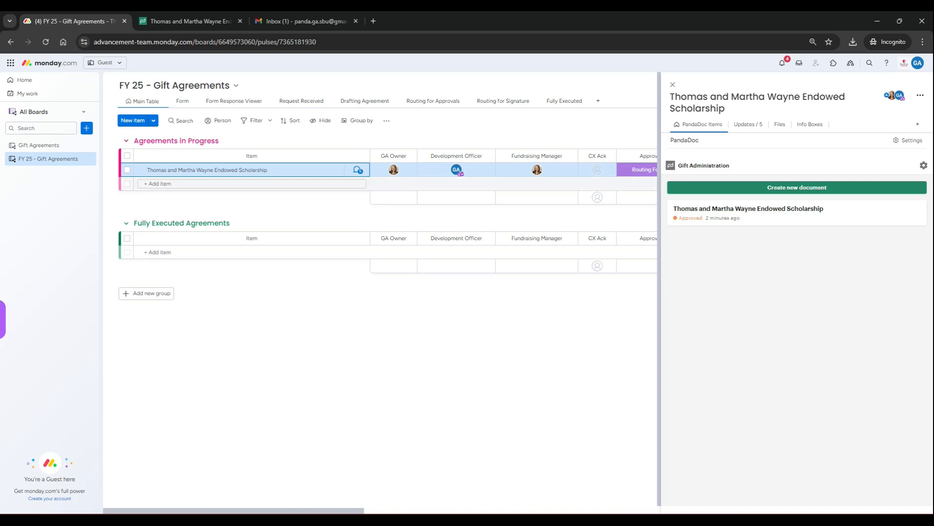
left_click(651, 175)
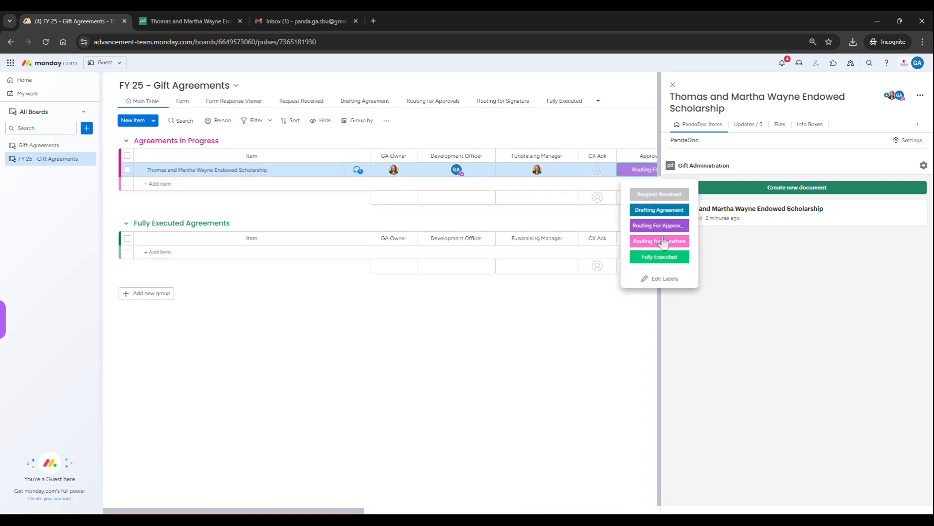
left_click(659, 240)
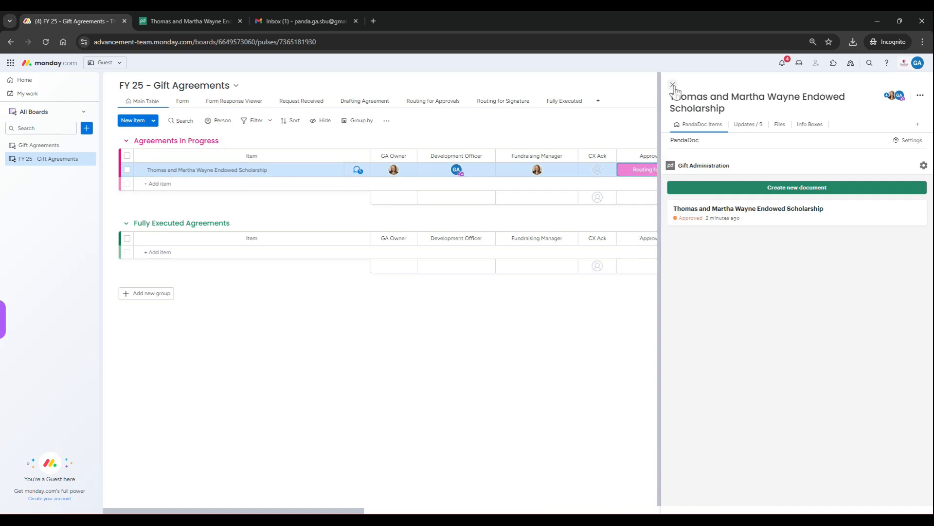
left_click(673, 85)
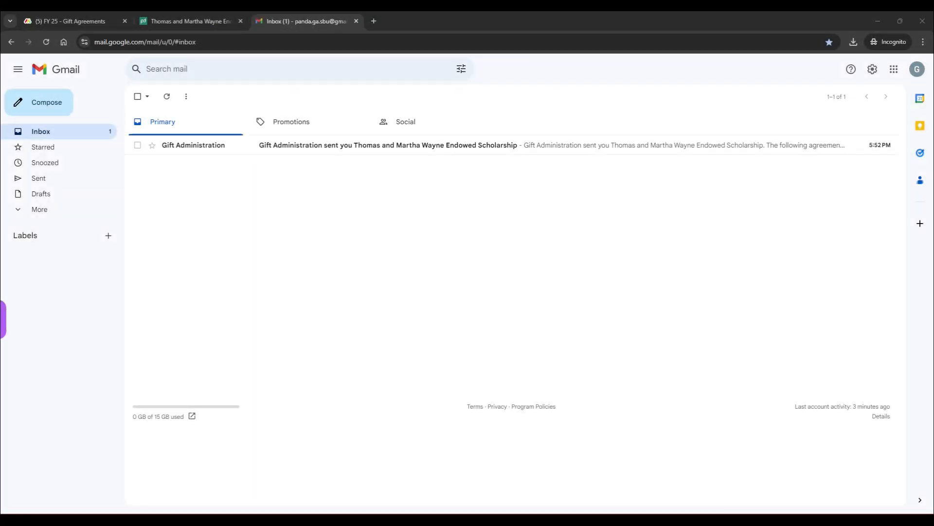
Open the agreement from Gift Administration's signature request e-mail in Gmail.
left_click(477, 145)
scroll(721, 283, "down", 1)
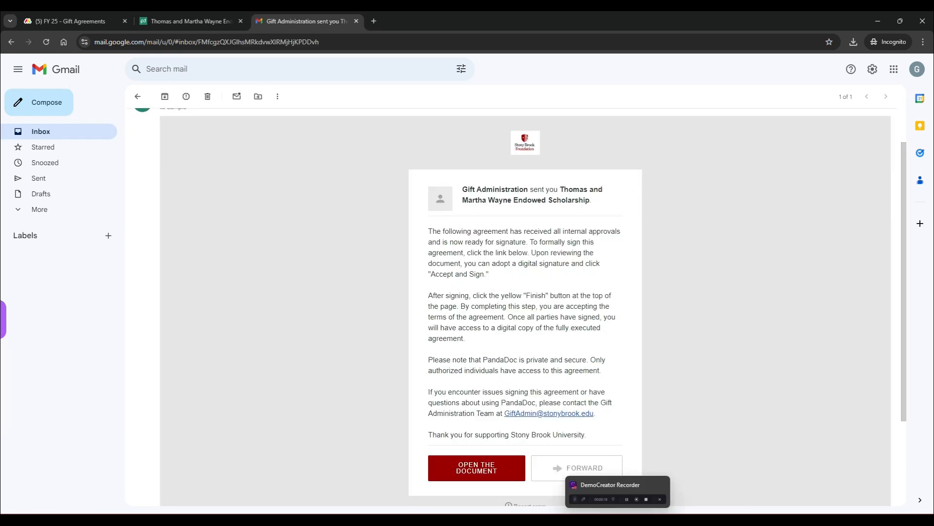
left_click(445, 474)
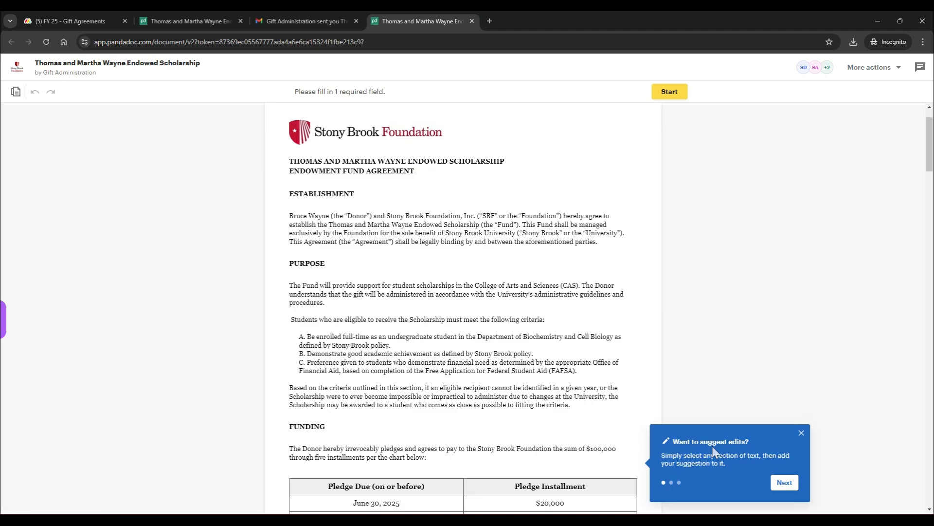
Work through the suggest-edits tips to dismiss them and review the agreement down to its signatures section.
scroll(730, 414, "down", 1)
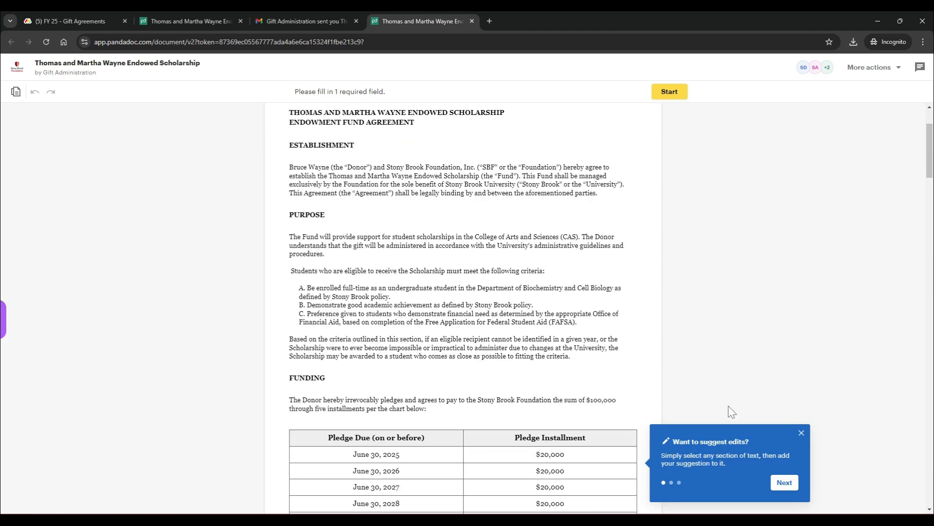
left_click(784, 483)
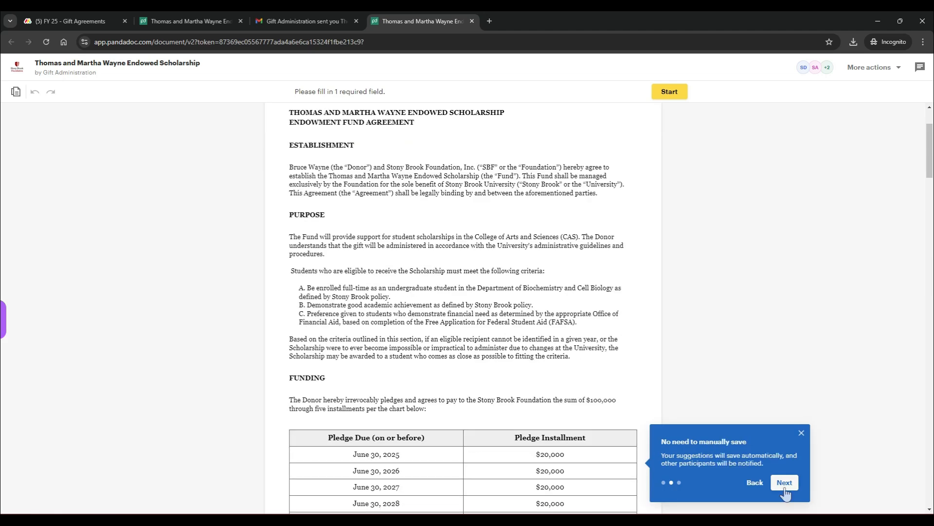
left_click(784, 483)
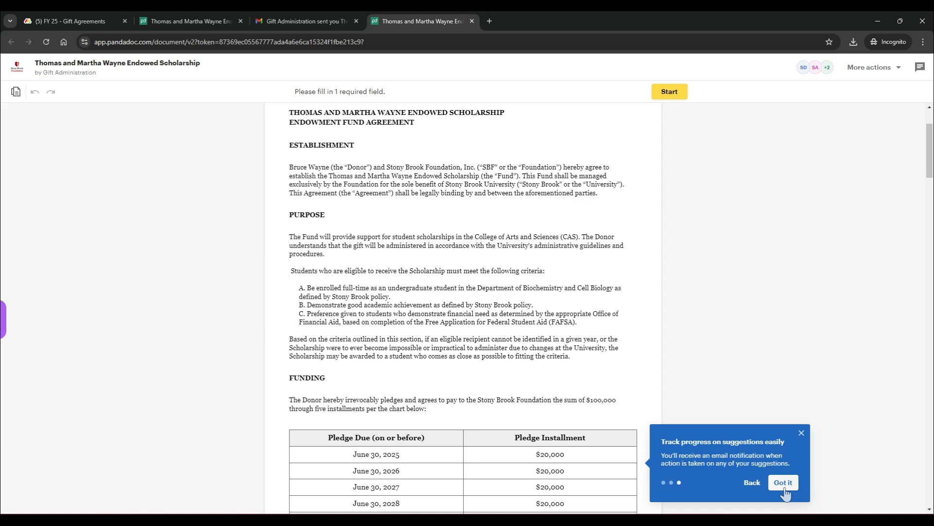
left_click(784, 482)
scroll(711, 441, "down", 12)
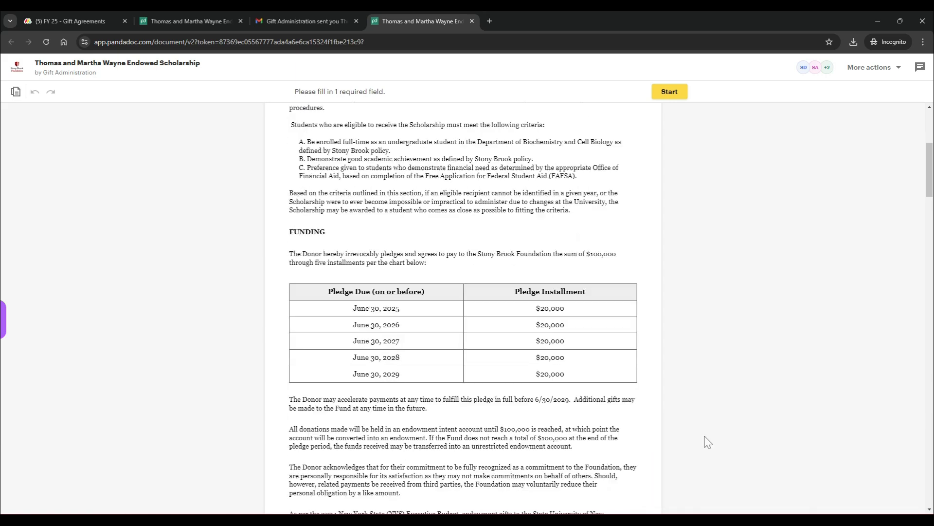
scroll(711, 442, "down", 15)
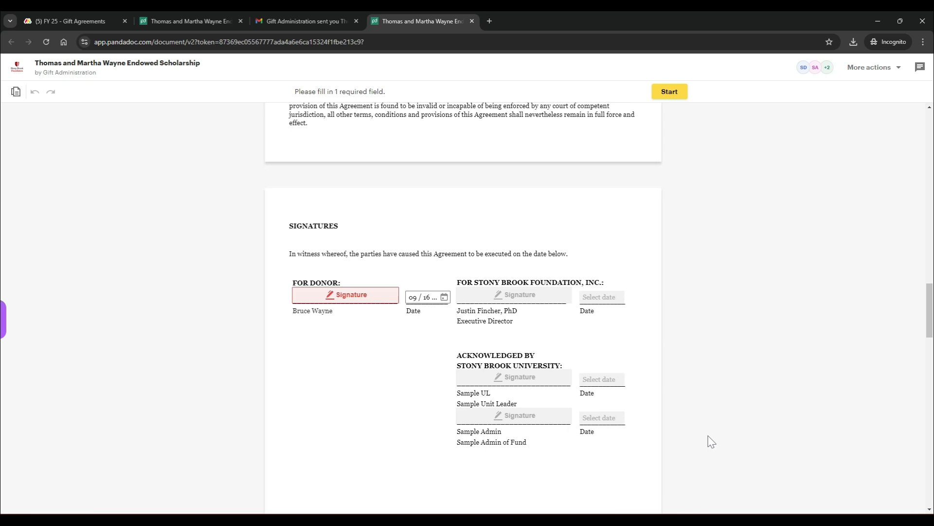
Sign the donor signature field with a typed signature of the donor's name, accept it and finish the document.
left_click(379, 303)
left_click(303, 310)
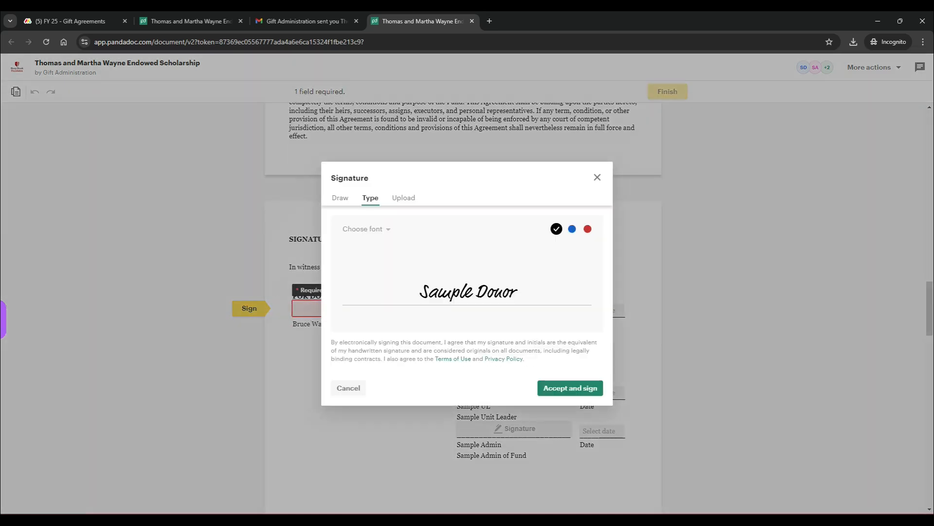
left_click_drag(523, 294, 338, 307)
type("Bruce Wayne")
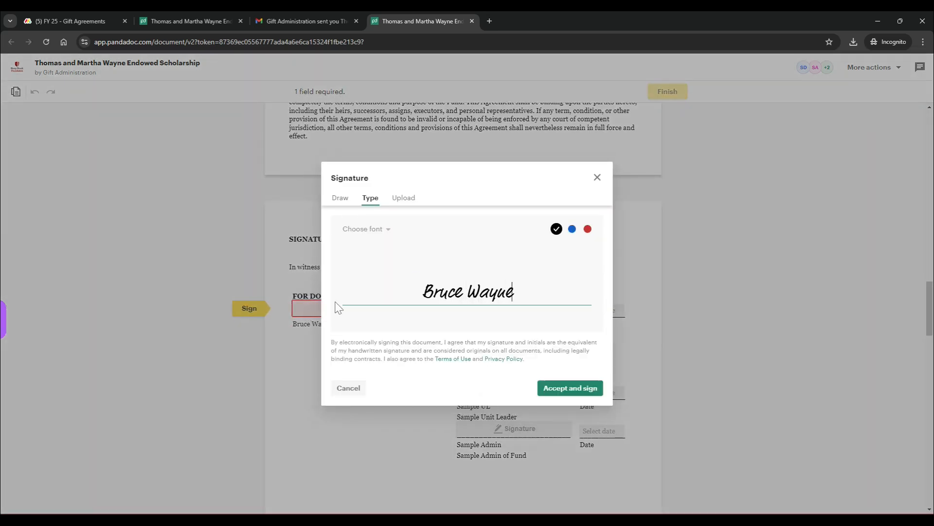
left_click(564, 388)
left_click(667, 91)
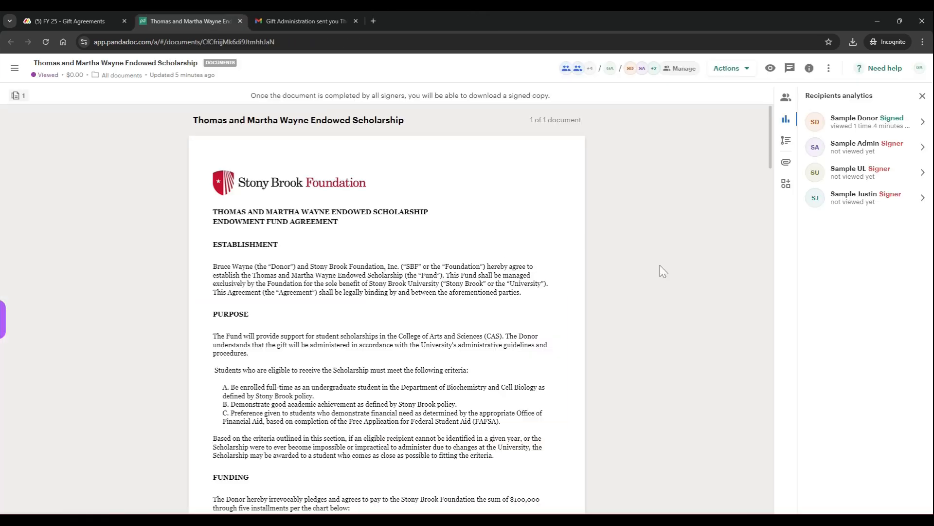
Review the donor-signed agreement and its recipients analytics in PandaDoc.
scroll(683, 294, "down", 2)
scroll(687, 299, "down", 20)
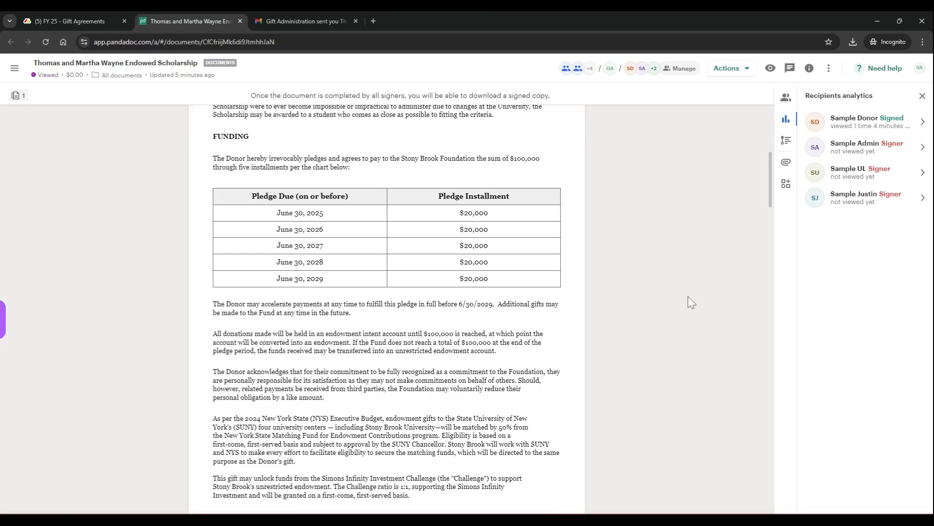
scroll(691, 305, "down", 2)
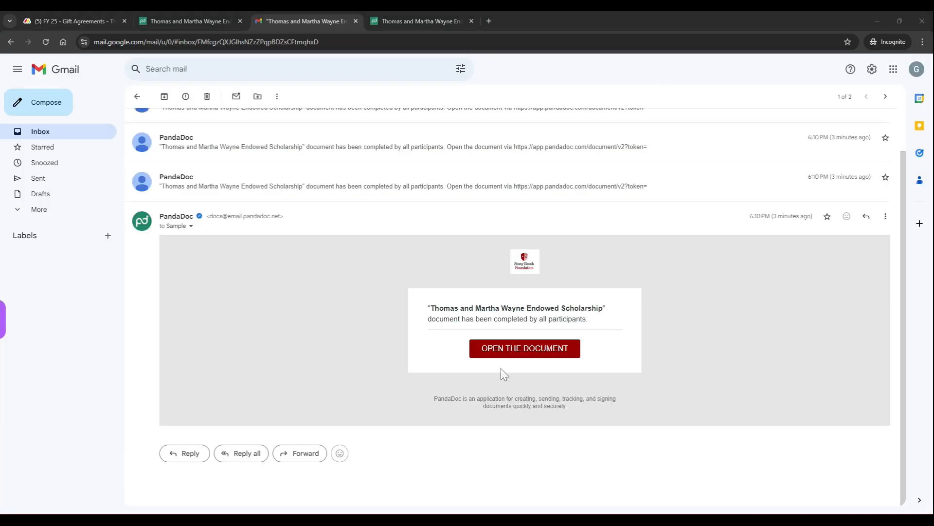
Open the completed agreement from its e-mail and read through its text.
left_click(498, 348)
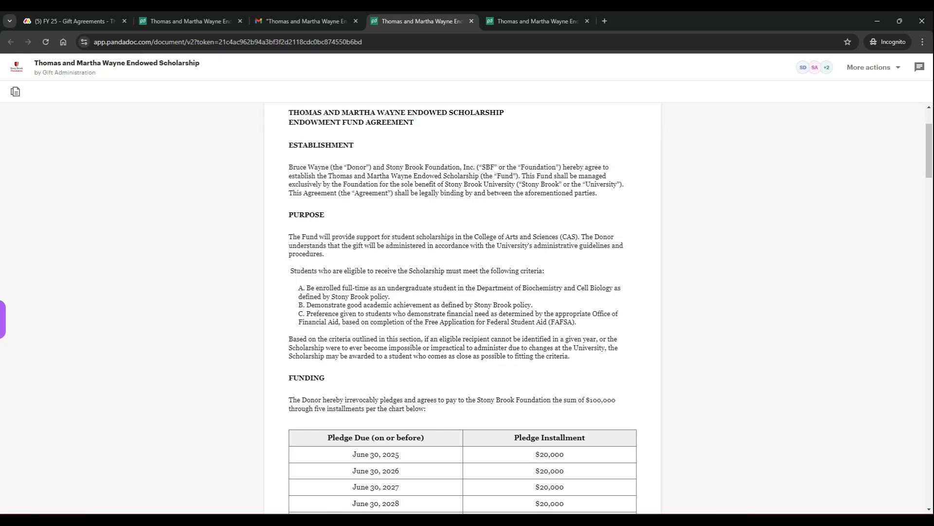
scroll(497, 384, "down", 8)
scroll(497, 384, "down", 20)
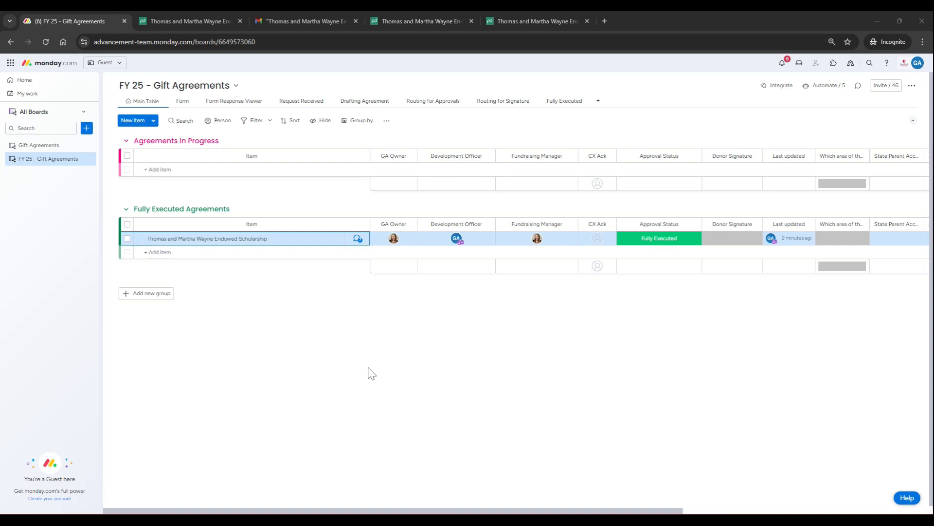
Open the updates of the scholarship item under Fully Executed Agreements in monday.com.
left_click(358, 240)
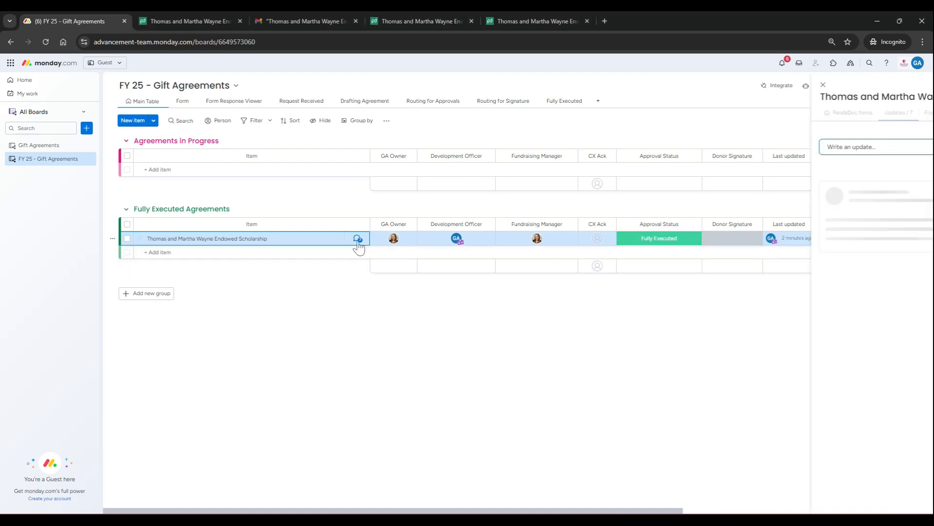